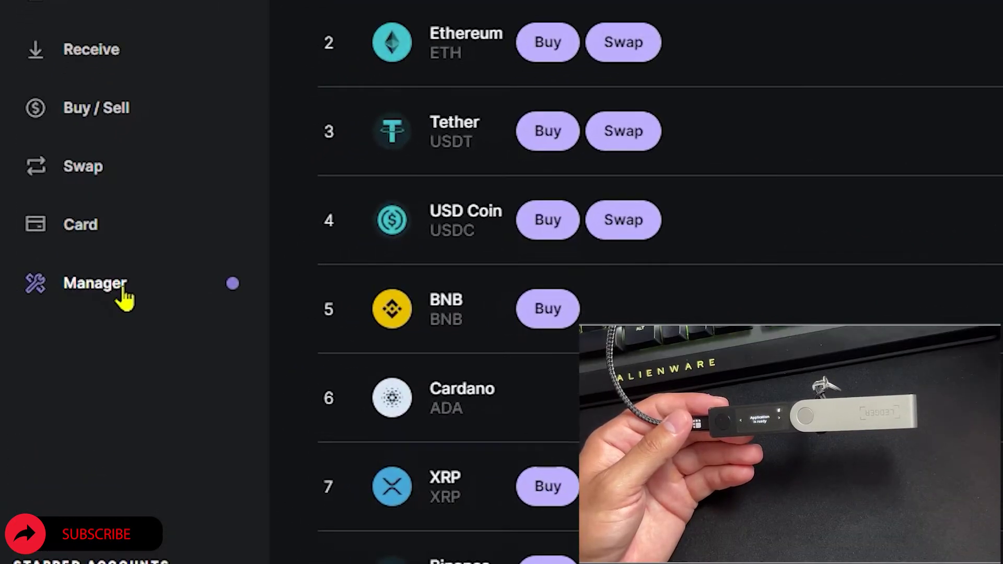
Step: In Manager, search the app catalog for 'ava' and install Avalanche (AVAX) on the Nano X
{"action": "left_click", "coordinate": [123, 291]}
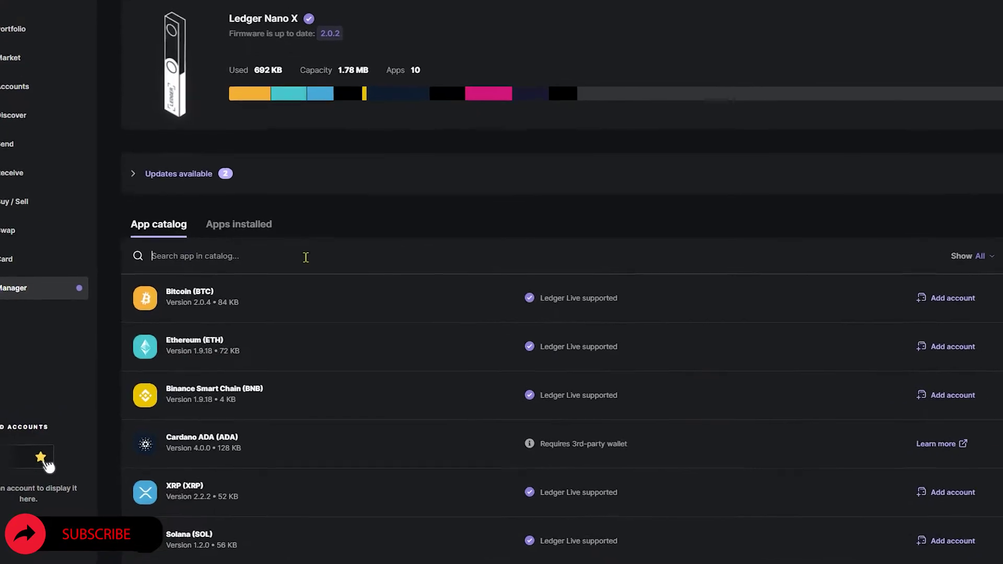
{"action": "left_click", "coordinate": [301, 260]}
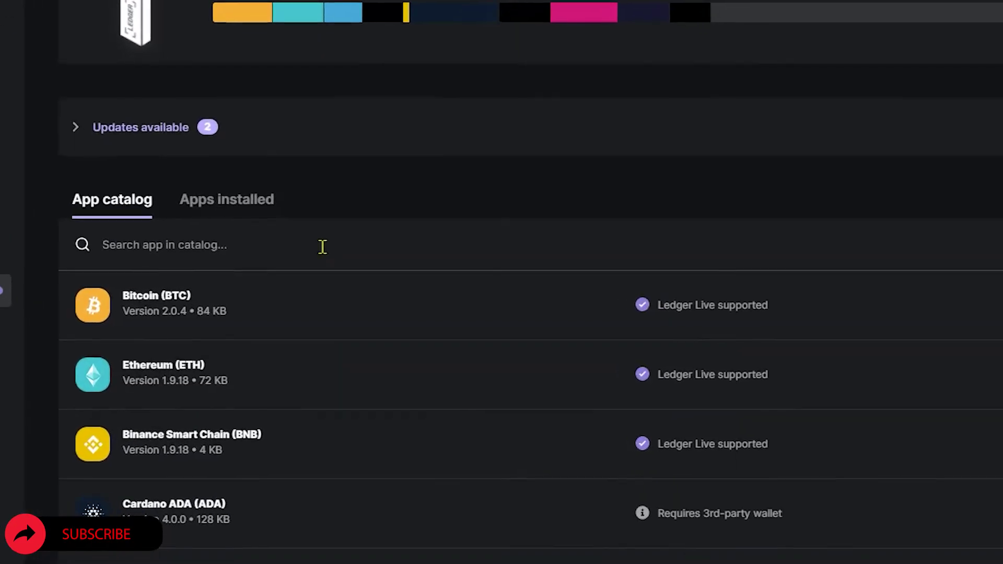
{"action": "type", "text": "avax"}
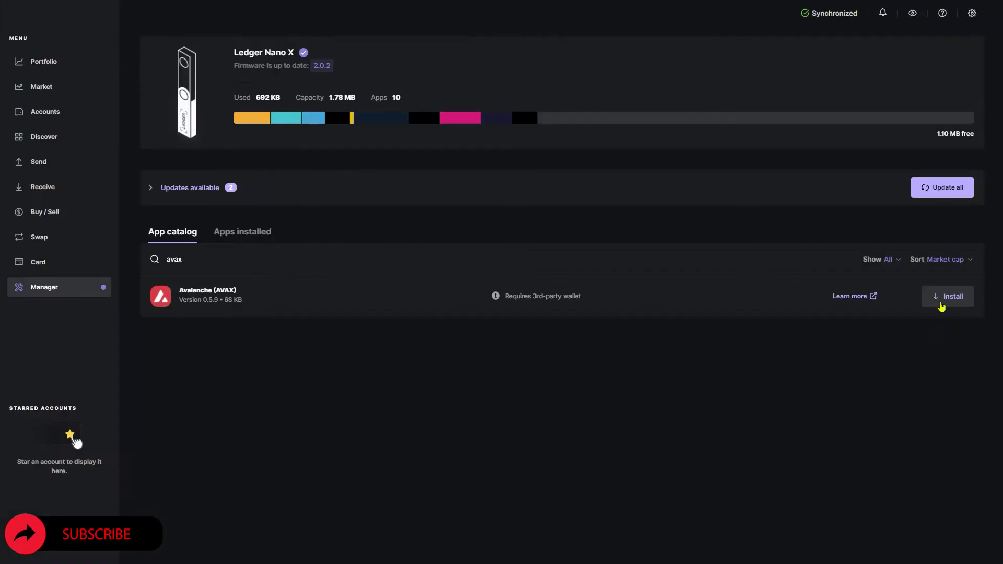
{"action": "left_click", "coordinate": [947, 297]}
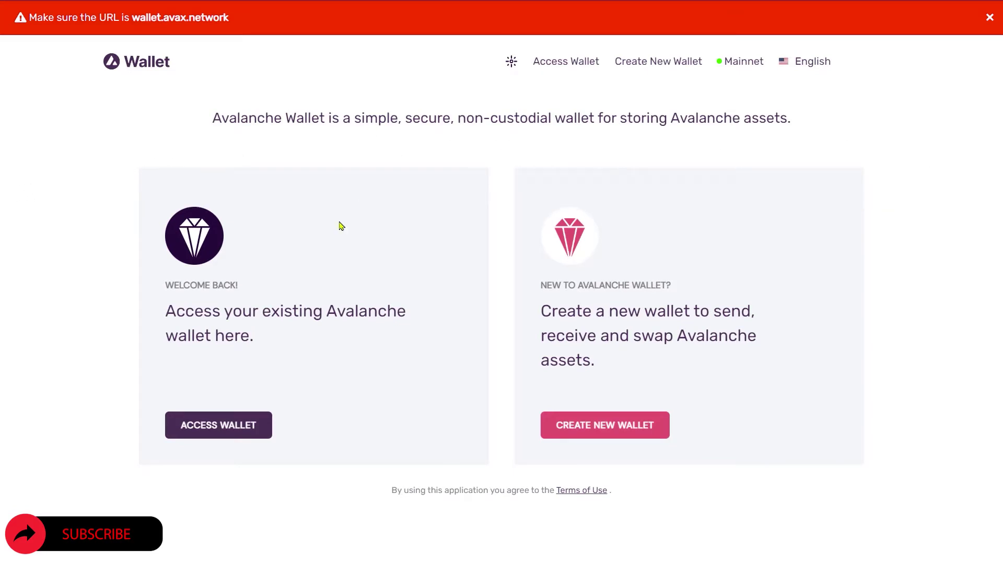
Step: Access the existing wallet with Ledger, selecting and connecting the Nano X device
{"action": "left_click", "coordinate": [253, 425]}
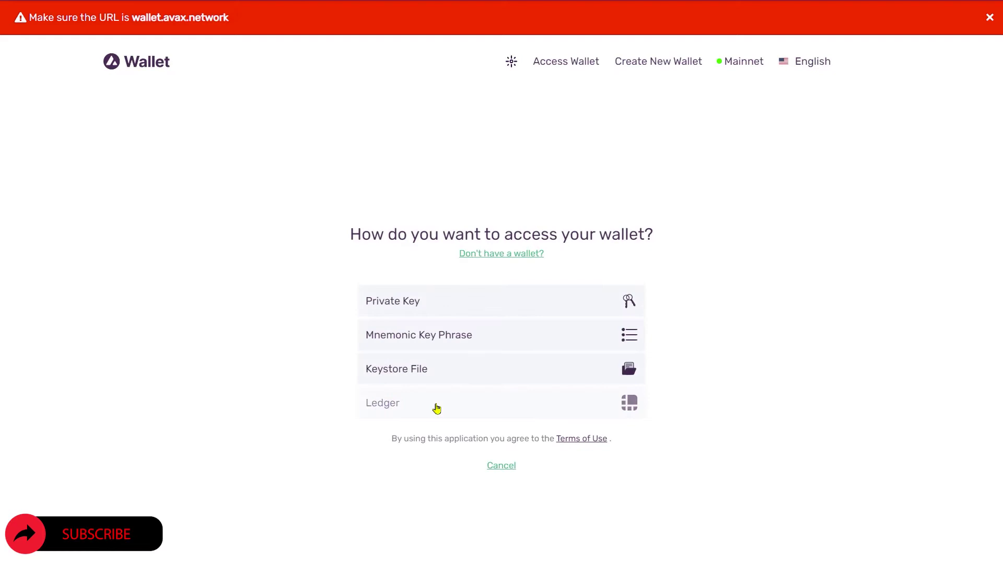
{"action": "left_click", "coordinate": [437, 408]}
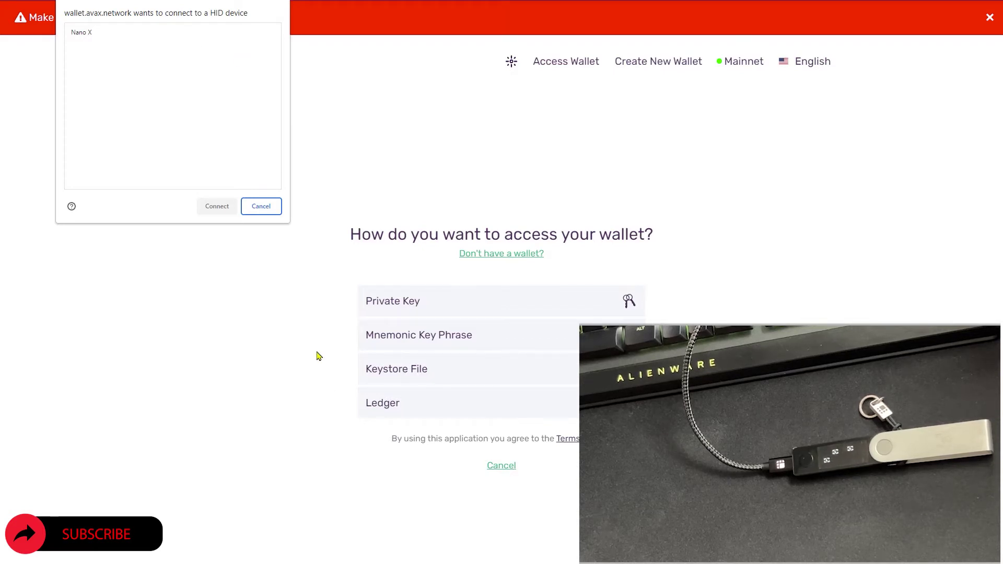
{"action": "left_click", "coordinate": [98, 36]}
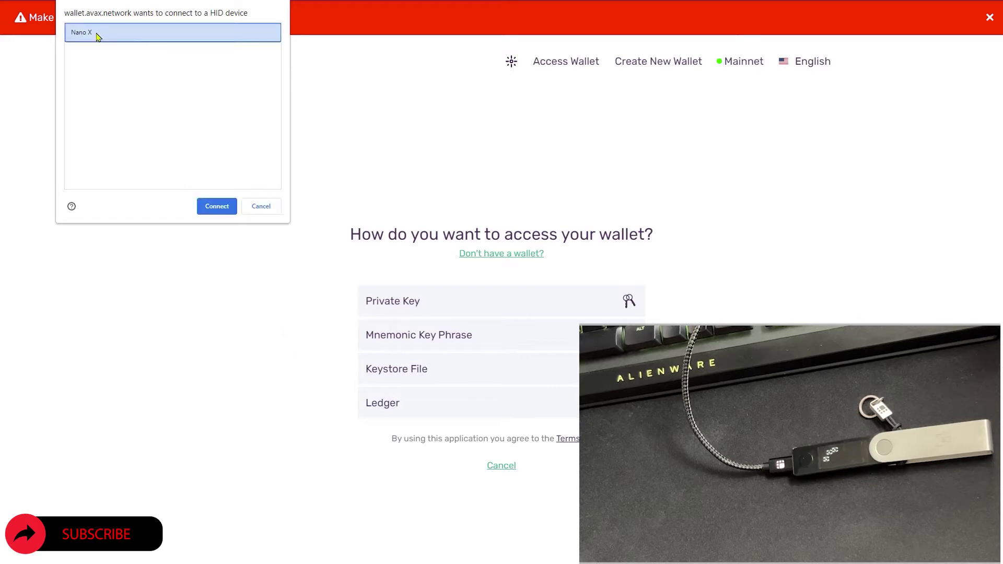
{"action": "left_click", "coordinate": [222, 207]}
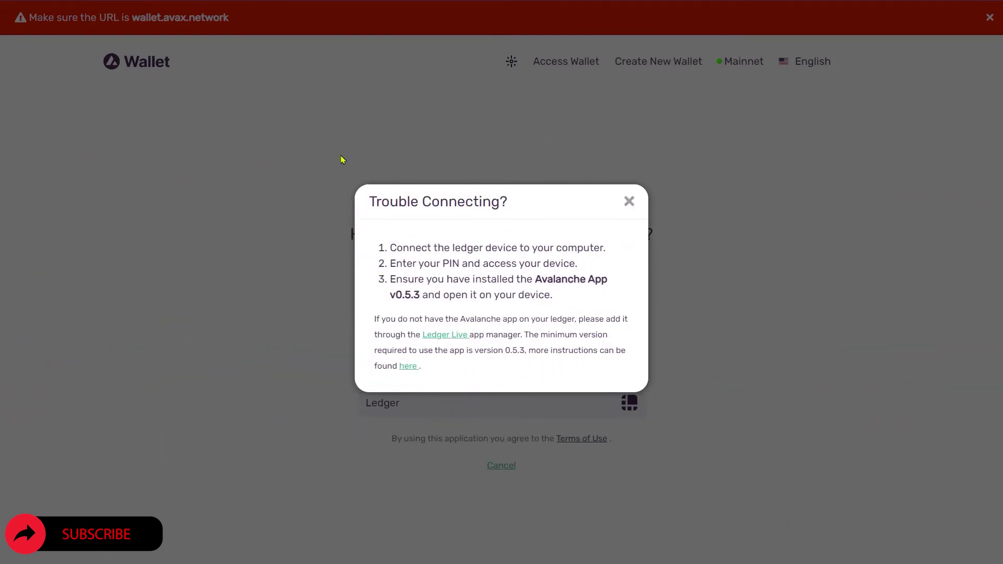
Step: Dismiss the Trouble Connecting notice and reconnect the Nano X through Ledger to unlock the wallet
{"action": "left_click", "coordinate": [343, 159]}
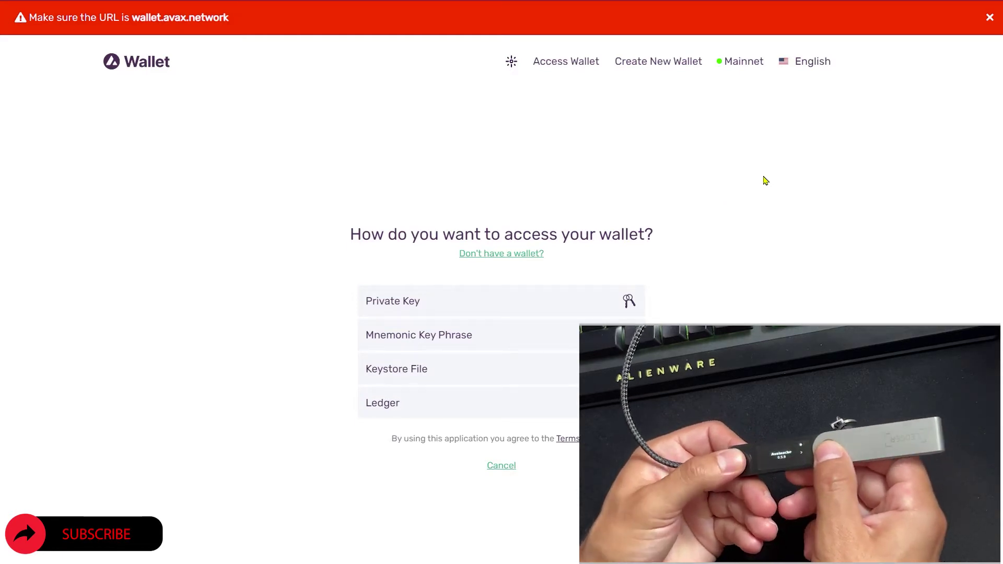
{"action": "left_click", "coordinate": [467, 403]}
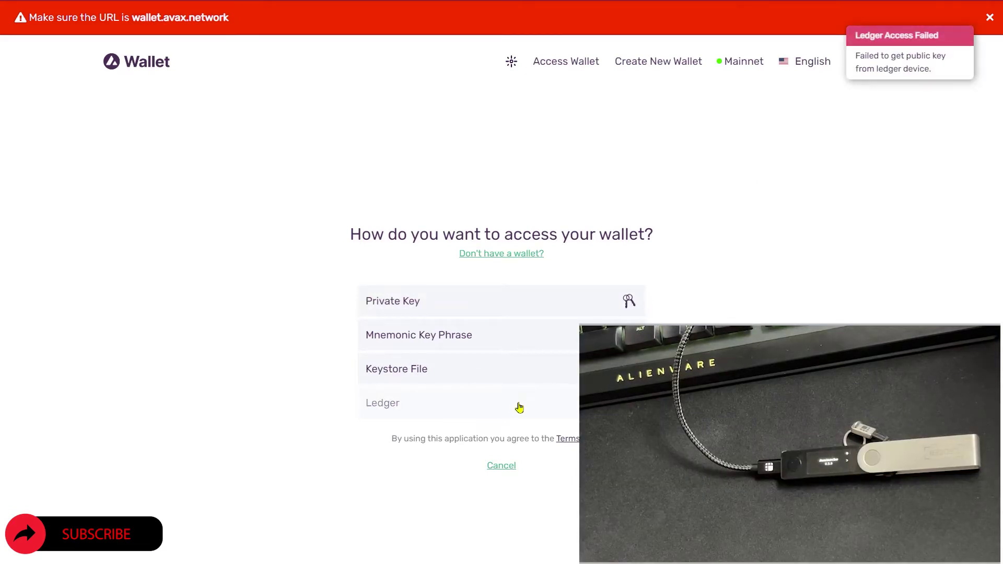
{"action": "left_click", "coordinate": [97, 32]}
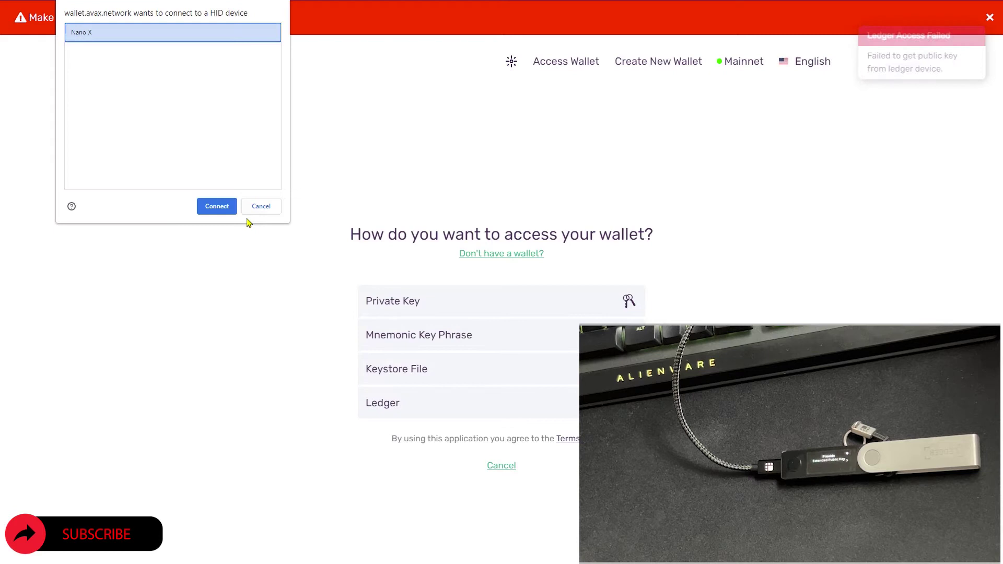
{"action": "left_click", "coordinate": [217, 206]}
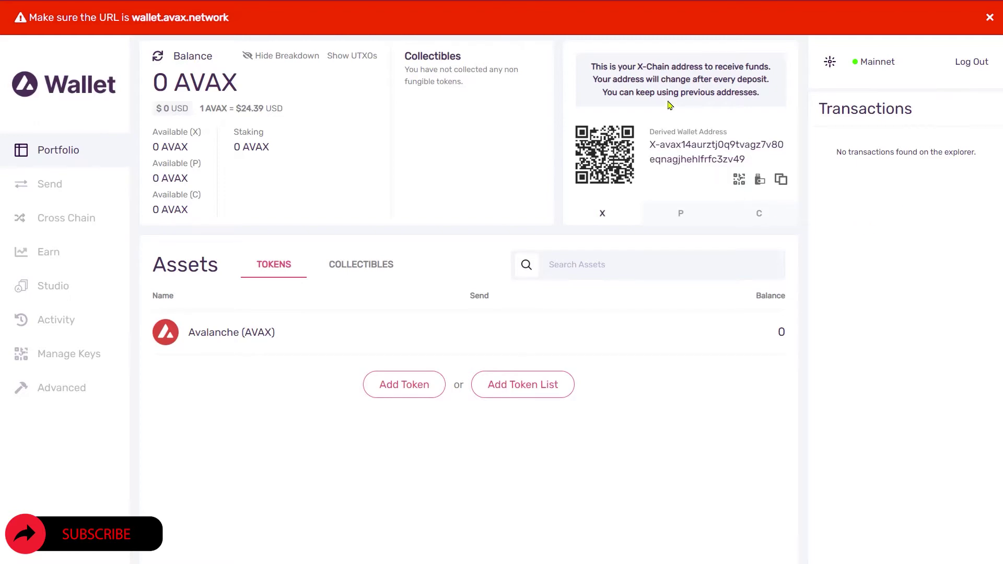
Step: Switch from the X-Chain address to the C-Chain address and copy it to the clipboard
{"action": "left_click_drag", "start_coordinate": [590, 67], "coordinate": [618, 67]}
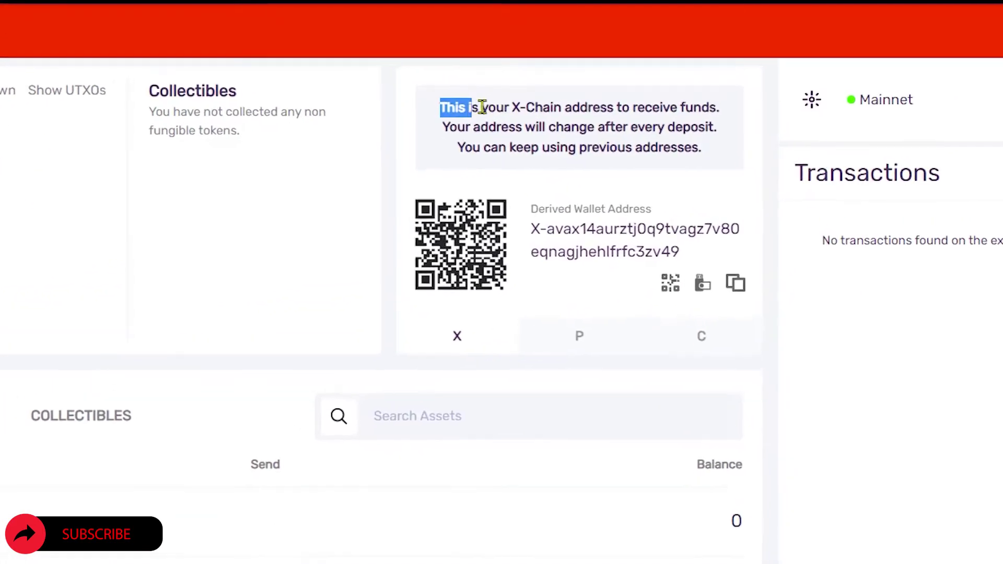
{"action": "left_click_drag", "start_coordinate": [482, 107], "coordinate": [720, 190]}
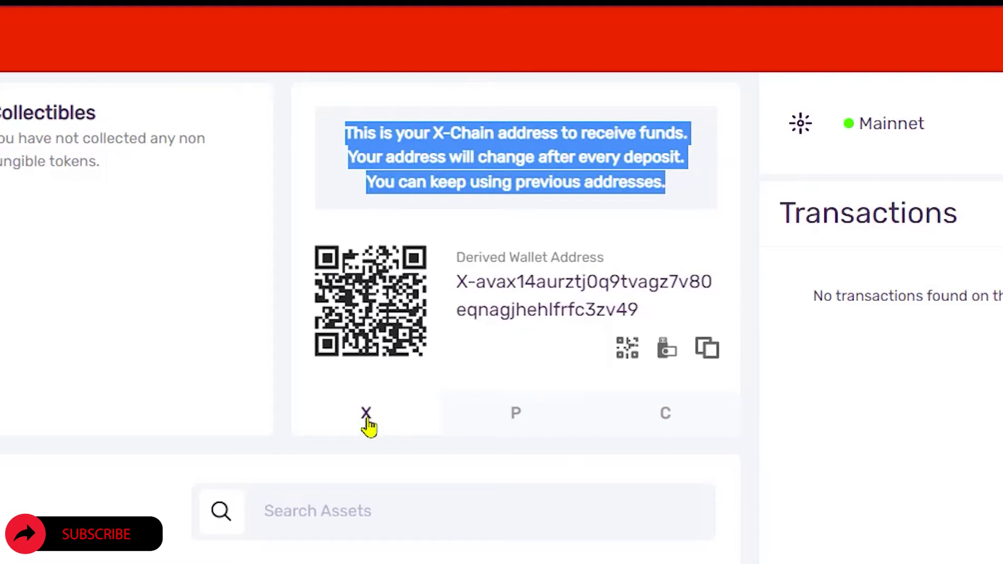
{"action": "left_click", "coordinate": [673, 420]}
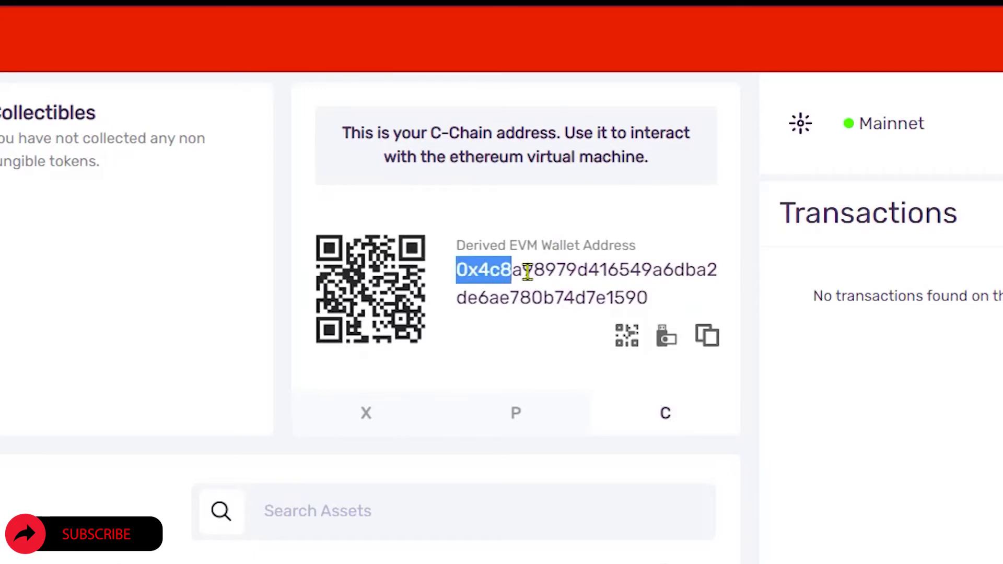
{"action": "left_click_drag", "start_coordinate": [527, 272], "coordinate": [672, 293]}
{"action": "left_click", "coordinate": [707, 335]}
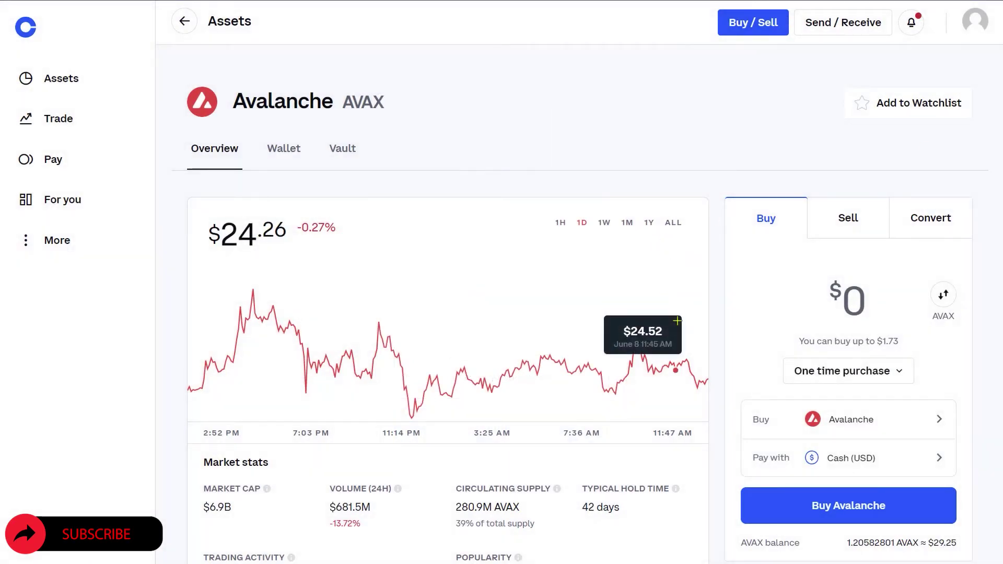
Step: Send all 1.20525051 AVAX from Coinbase to the pasted C-Chain wallet address
{"action": "left_click", "coordinate": [844, 27]}
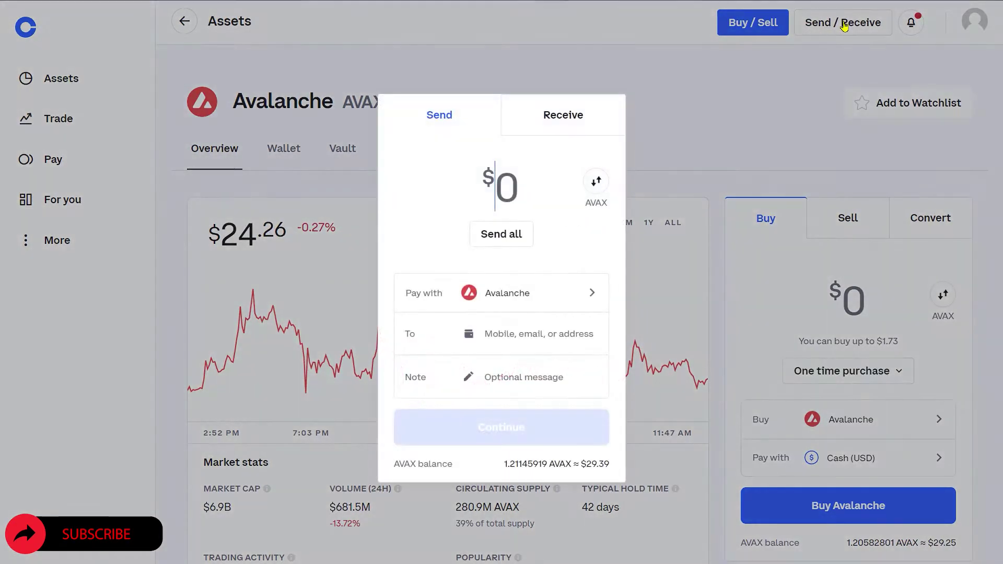
{"action": "left_click", "coordinate": [507, 245]}
{"action": "left_click_drag", "start_coordinate": [403, 337], "coordinate": [431, 338]}
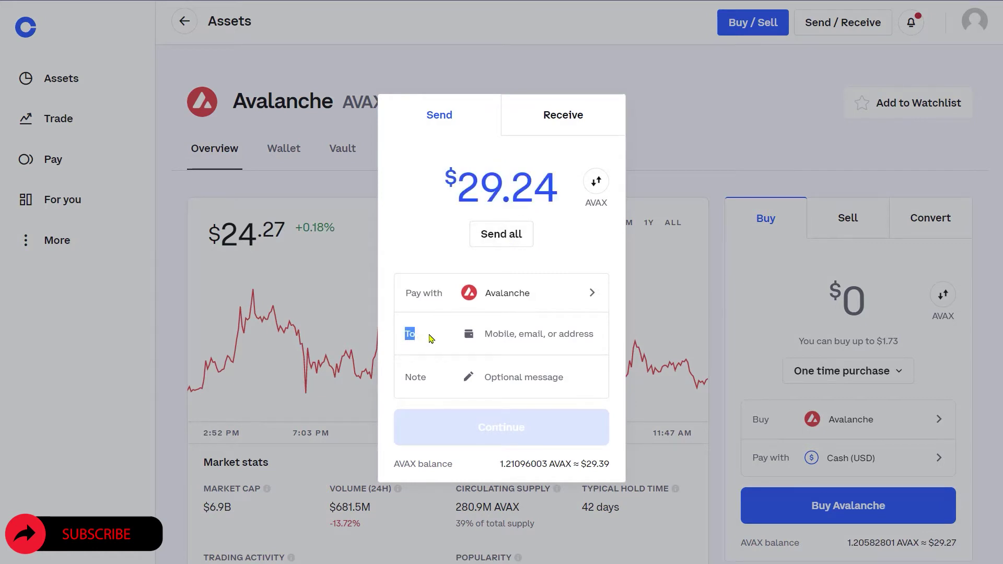
{"action": "right_click", "coordinate": [486, 328]}
{"action": "left_click", "coordinate": [526, 408]}
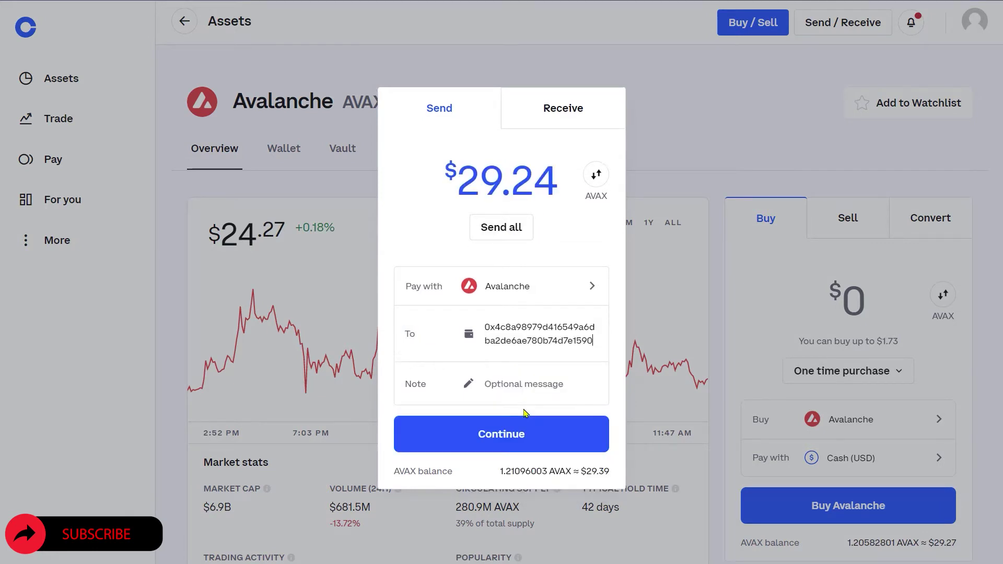
{"action": "left_click", "coordinate": [535, 435]}
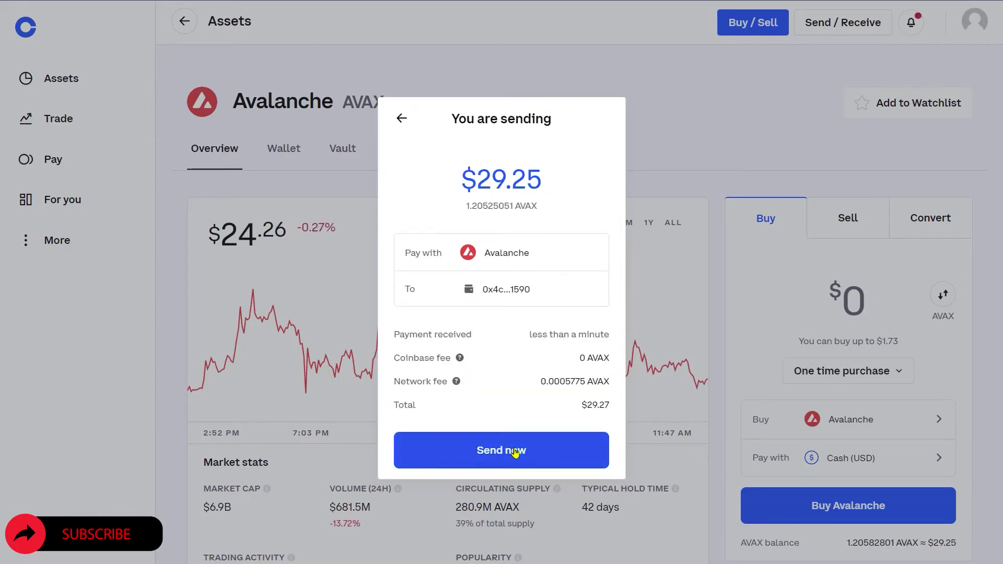
{"action": "left_click", "coordinate": [515, 452]}
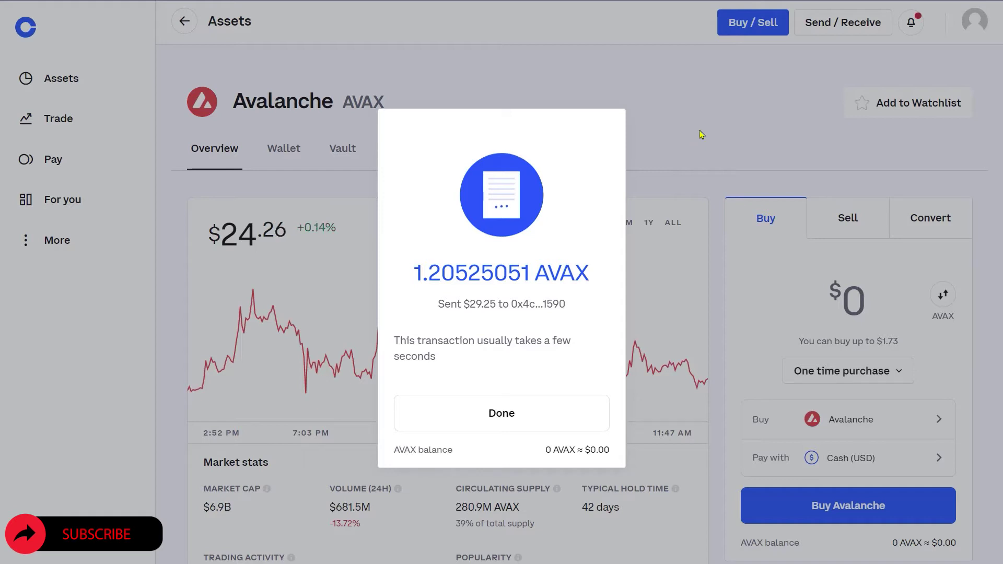
Step: Close the Coinbase send confirmation with Done
{"action": "left_click", "coordinate": [518, 429]}
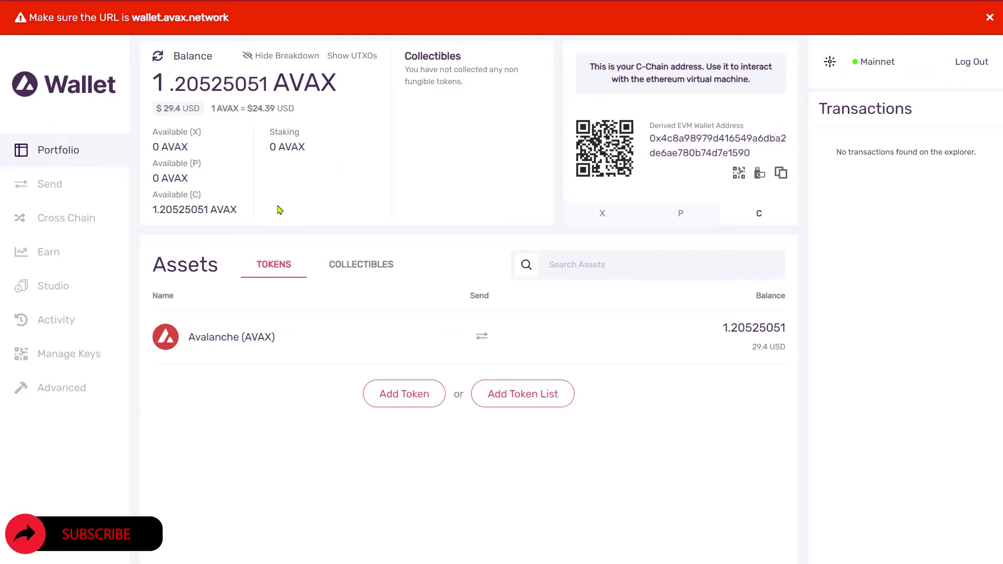
Step: Fill the Cross Chain form with source C Chain, destination P Chain and amount 1.2, then confirm
{"action": "left_click", "coordinate": [85, 223]}
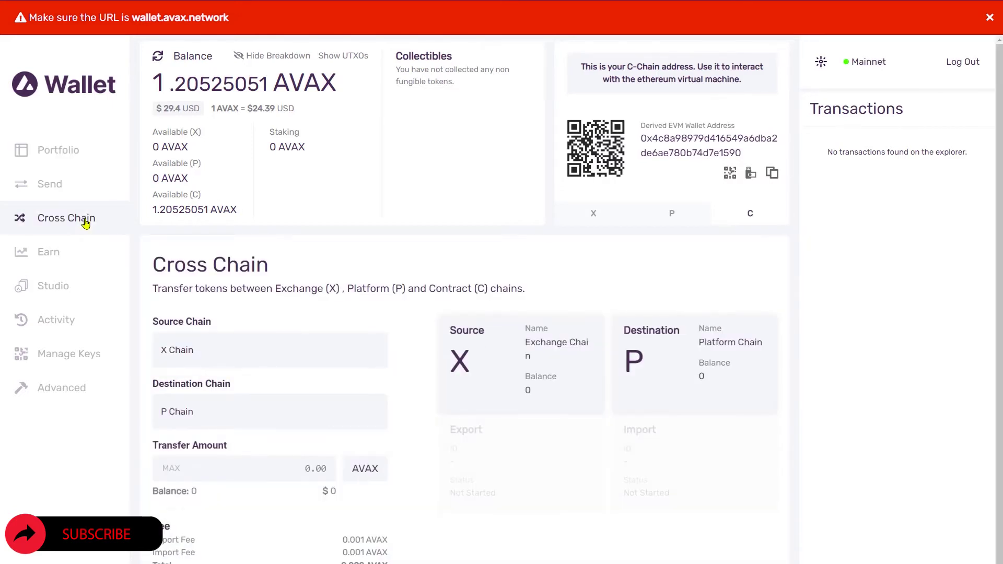
{"action": "scroll", "coordinate": [86, 224], "scroll_direction": "down", "scroll_amount": 1}
{"action": "left_click_drag", "start_coordinate": [150, 269], "coordinate": [222, 270]}
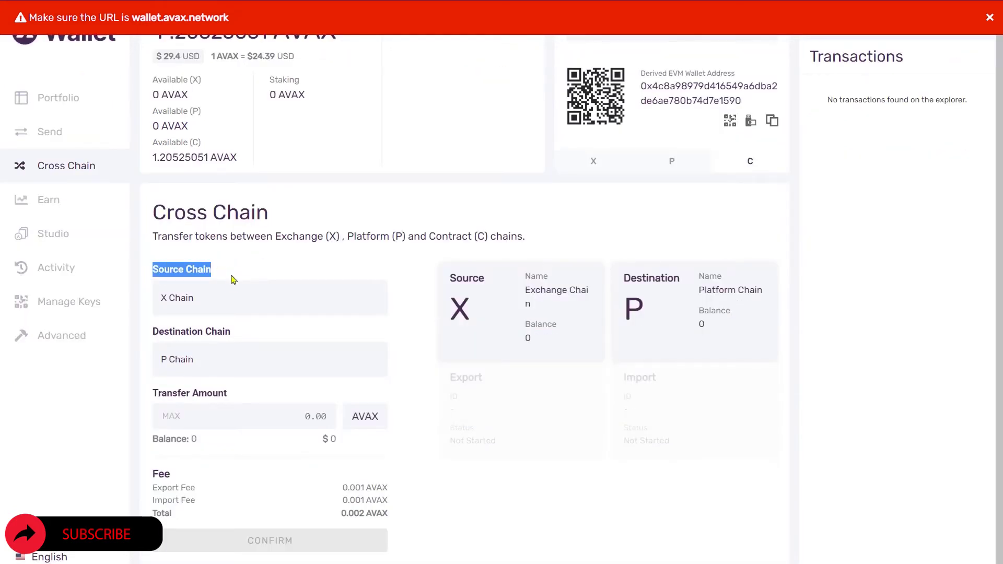
{"action": "left_click", "coordinate": [223, 303]}
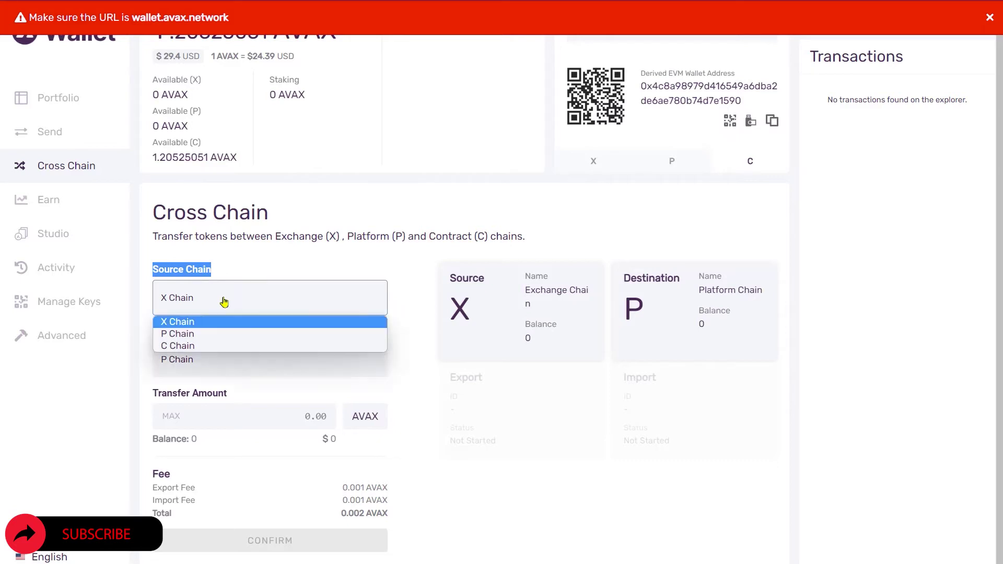
{"action": "left_click", "coordinate": [190, 349]}
{"action": "left_click_drag", "start_coordinate": [150, 332], "coordinate": [242, 335]}
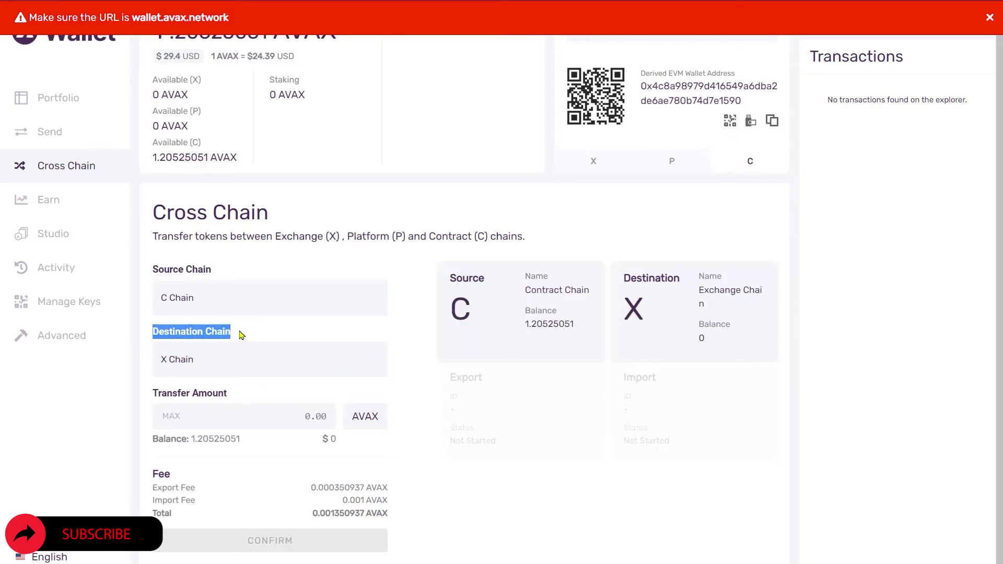
{"action": "left_click", "coordinate": [224, 357]}
{"action": "left_click", "coordinate": [205, 396]}
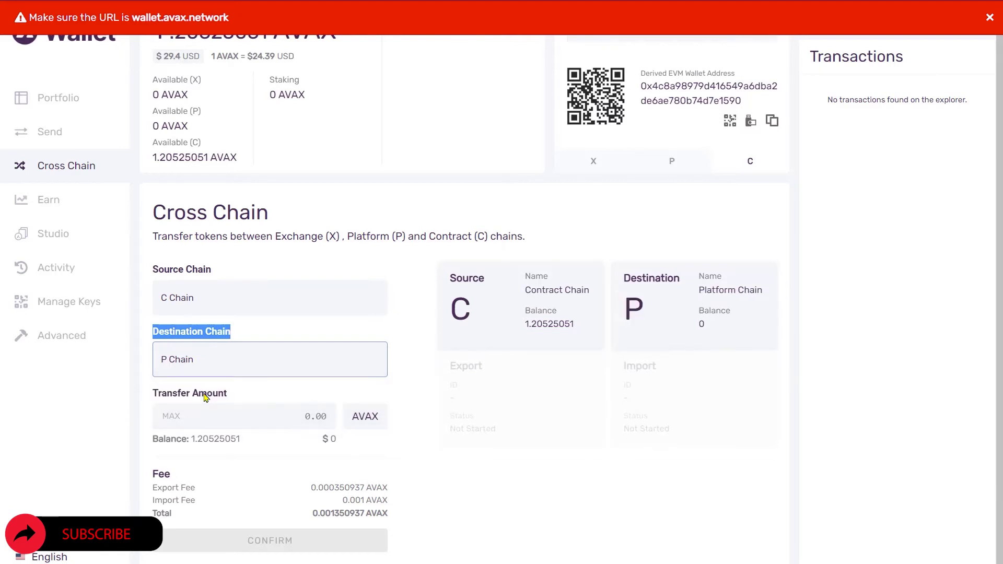
{"action": "key", "text": "Tab"}
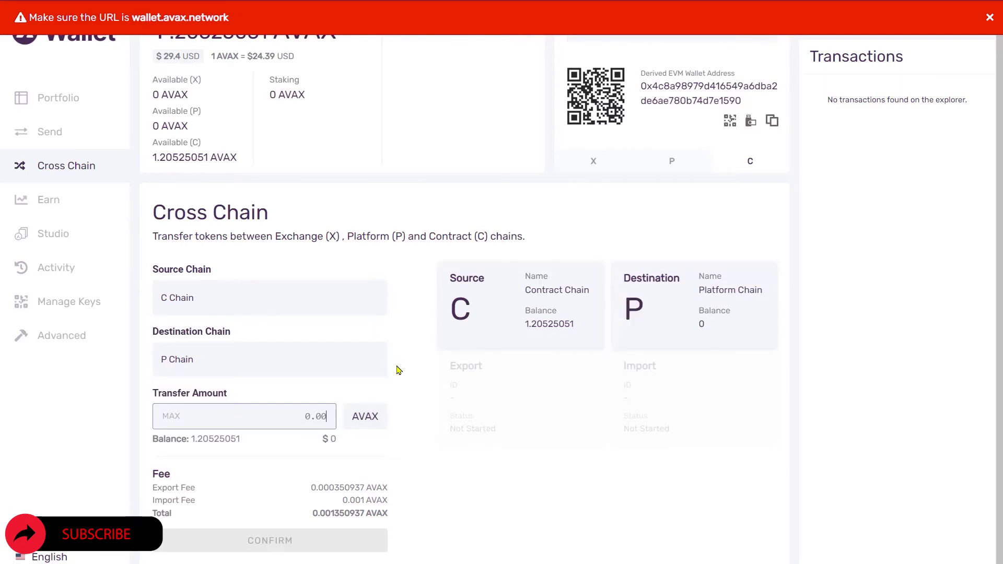
{"action": "type", "text": "1.2"}
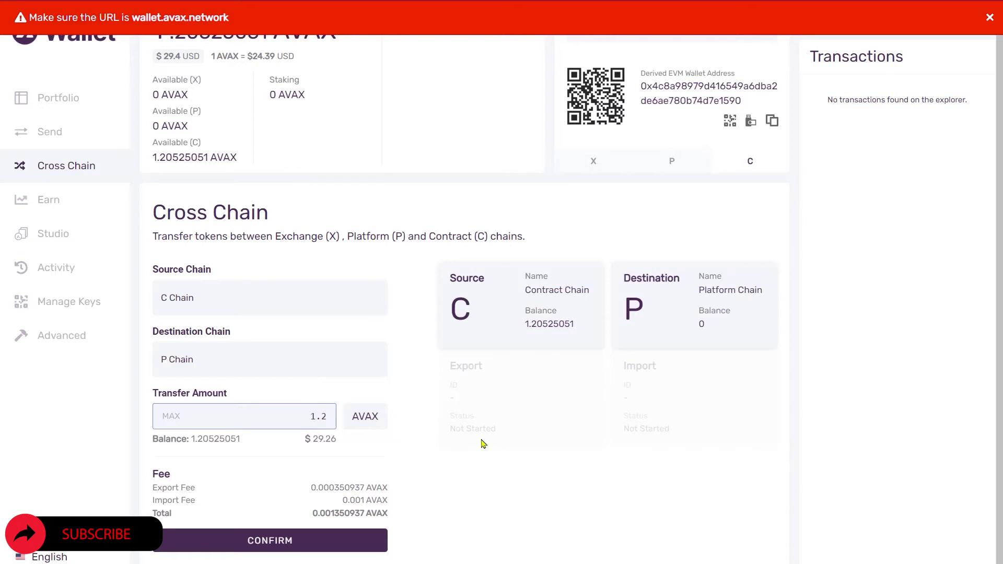
{"action": "left_click", "coordinate": [343, 541]}
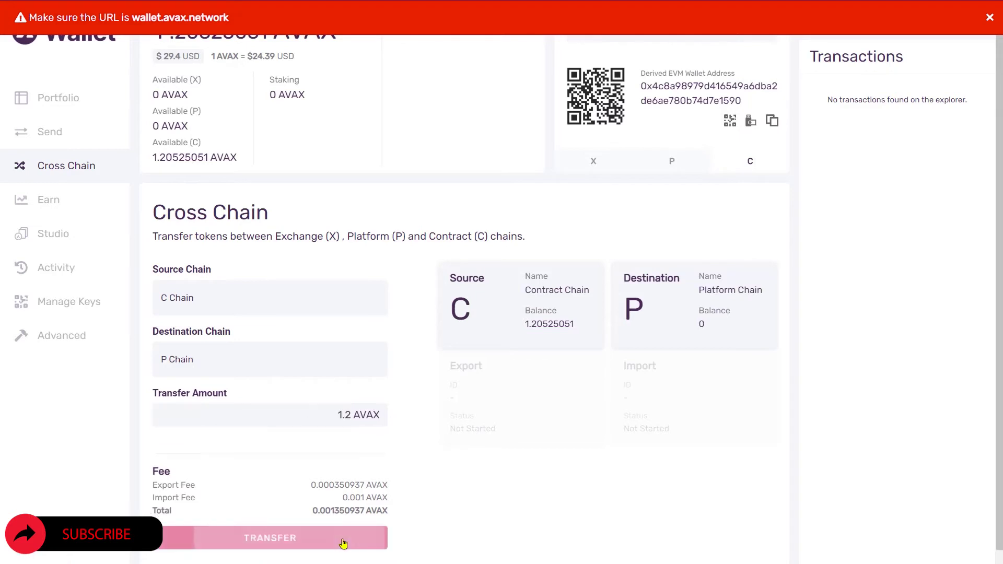
Step: Start the 1.2 AVAX transfer from the C chain to the P chain
{"action": "left_click", "coordinate": [353, 542]}
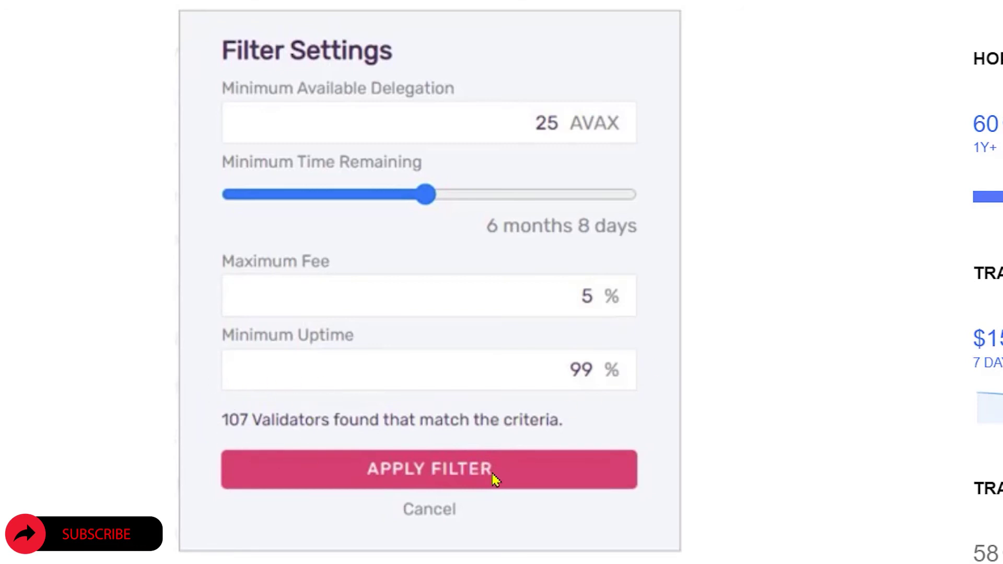
Step: Highlight the guide's 'Select a validator' passage, then clear the highlight
{"action": "left_click_drag", "start_coordinate": [54, 168], "coordinate": [637, 224]}
{"action": "left_click", "coordinate": [190, 169]}
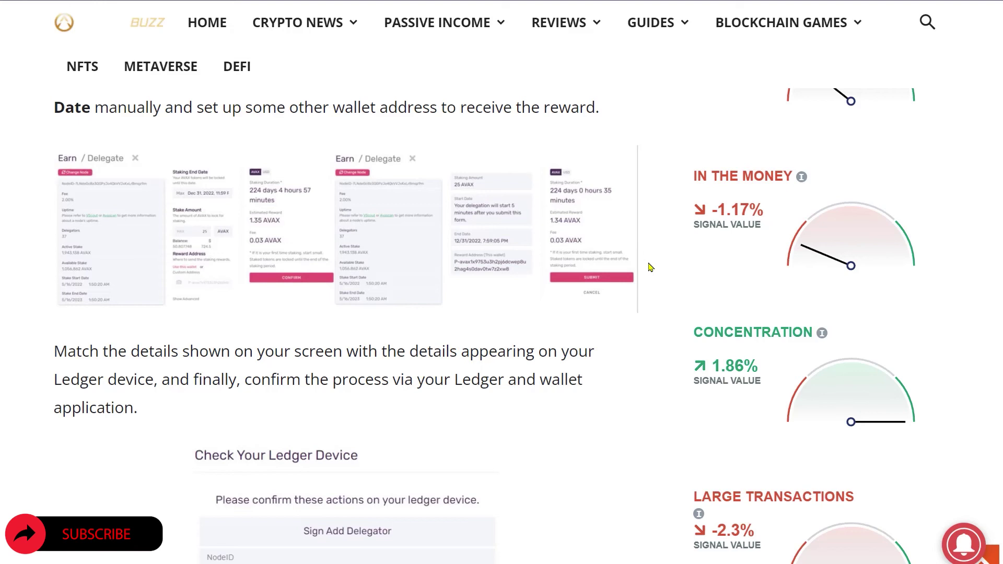
Step: Scroll further down through the delegation guide article
{"action": "scroll", "coordinate": [651, 267], "scroll_direction": "down", "scroll_amount": 5}
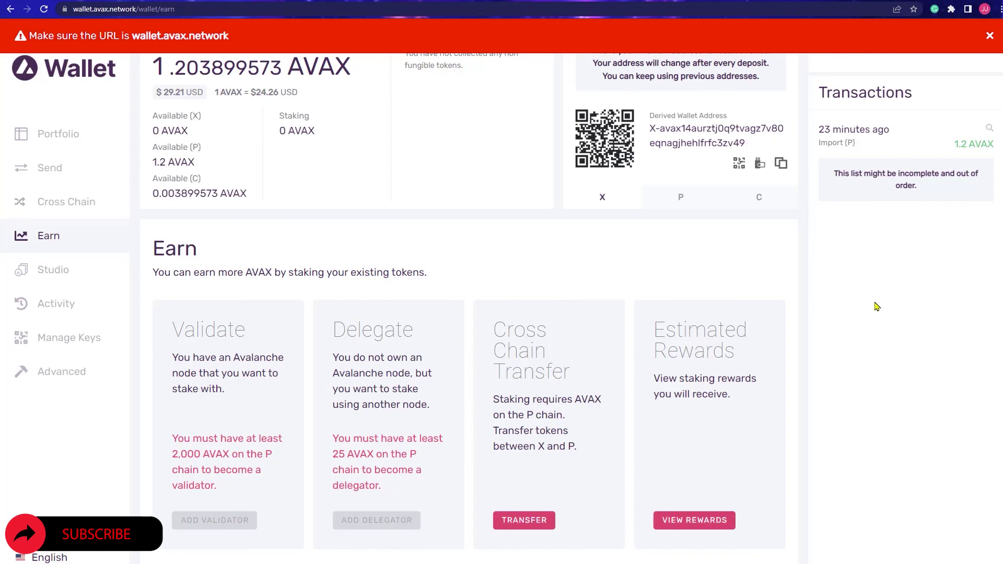
Step: Open Activity and switch from the Validation & Delegation filter to All, showing the 1.2 AVAX Import (P) on Jun 08
{"action": "left_click", "coordinate": [67, 308]}
{"action": "left_click", "coordinate": [406, 296]}
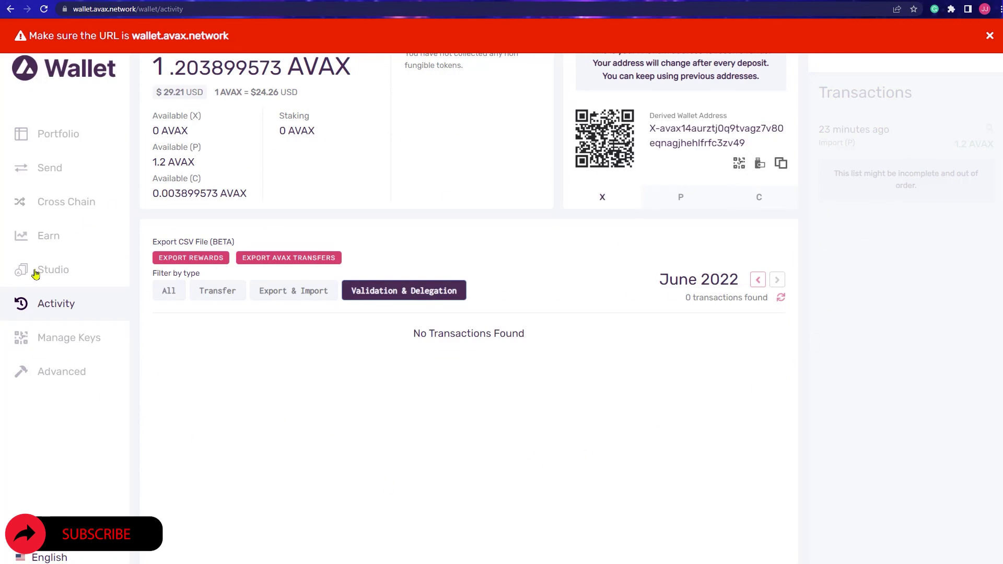
{"action": "left_click", "coordinate": [780, 296]}
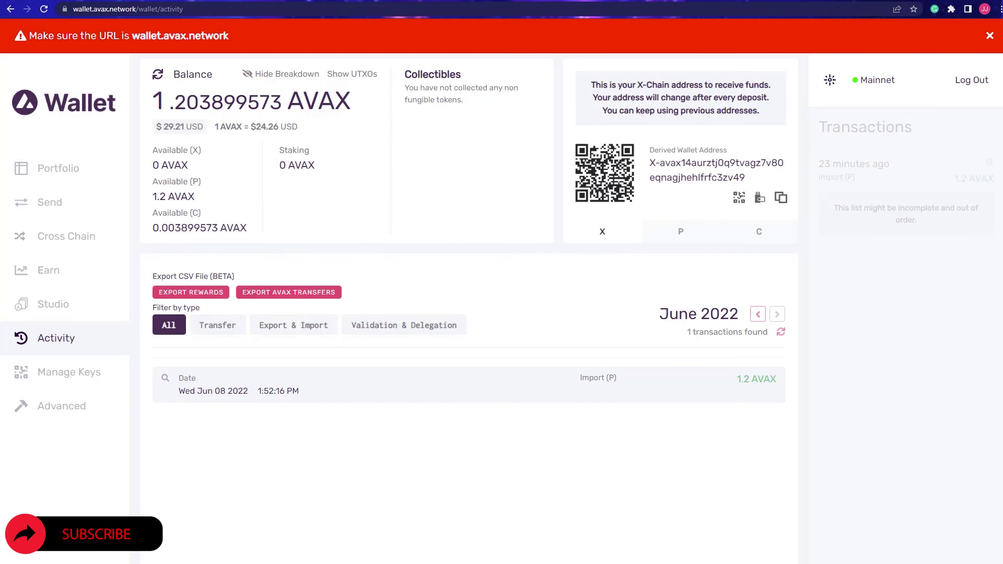